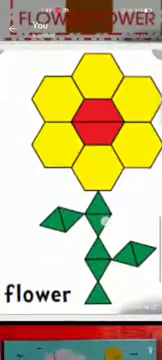
scroll(81, 200, "down", 3)
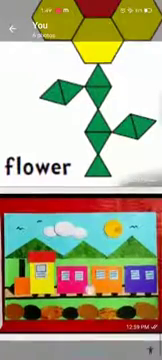